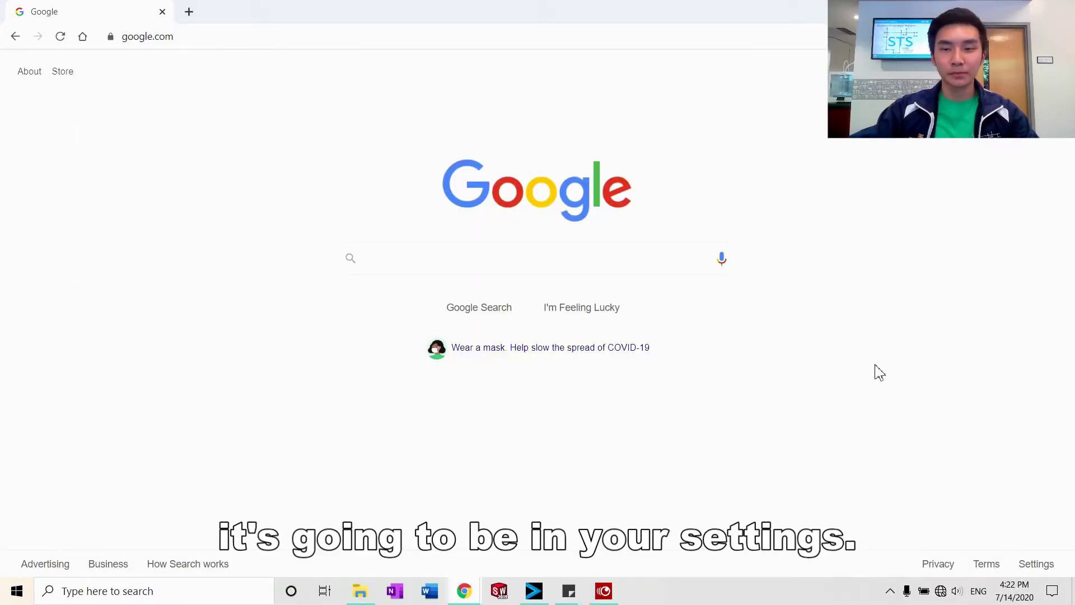
Step: Join wustl-2.0 with Connect automatically ticked, then show the Mac's Wi-Fi network list
click(942, 591)
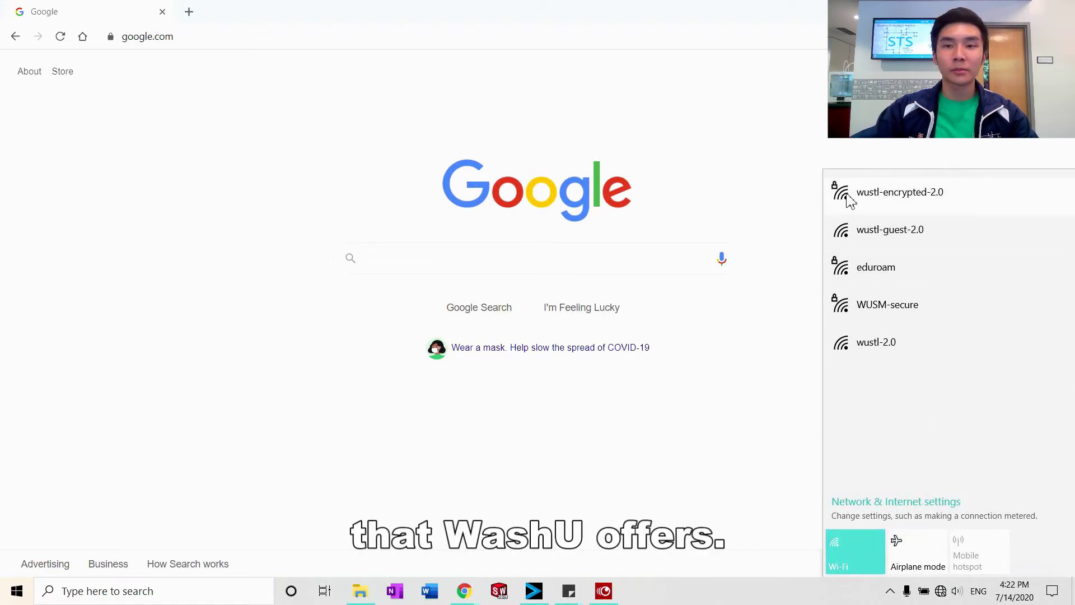
click(906, 346)
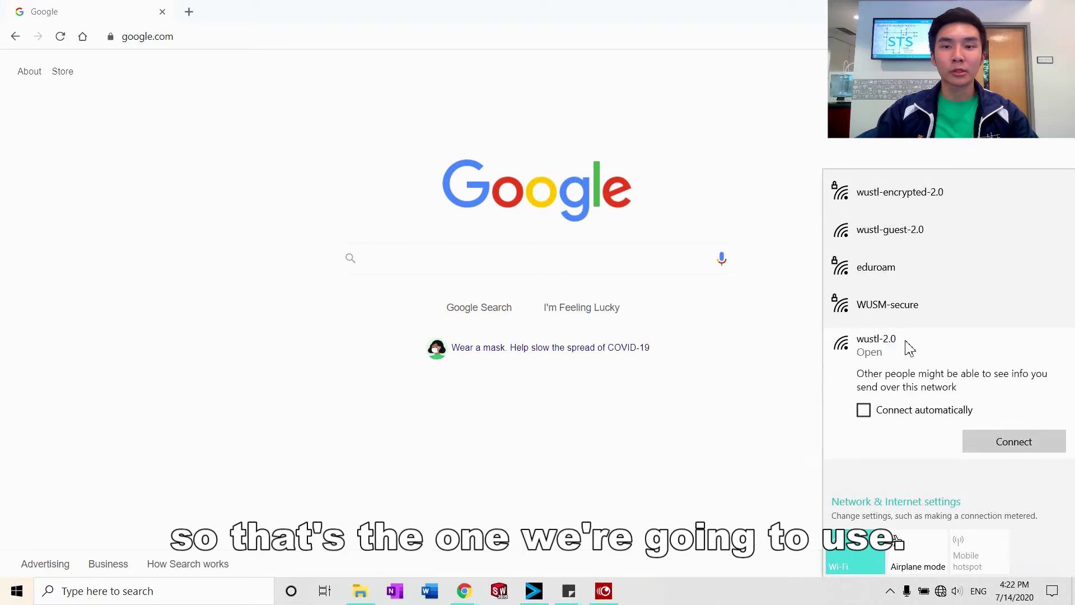
click(864, 411)
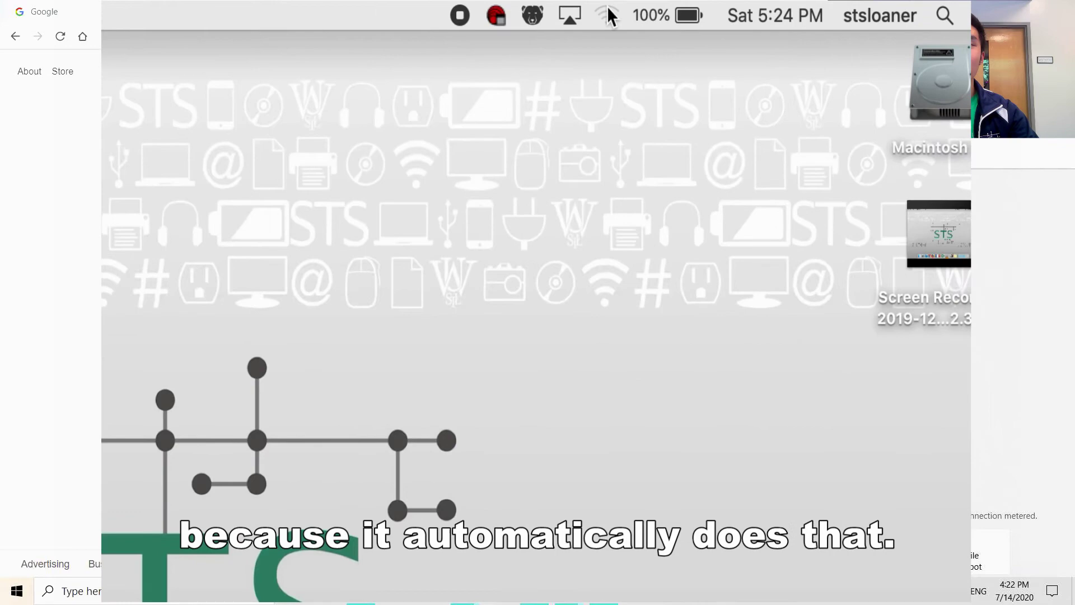
click(607, 20)
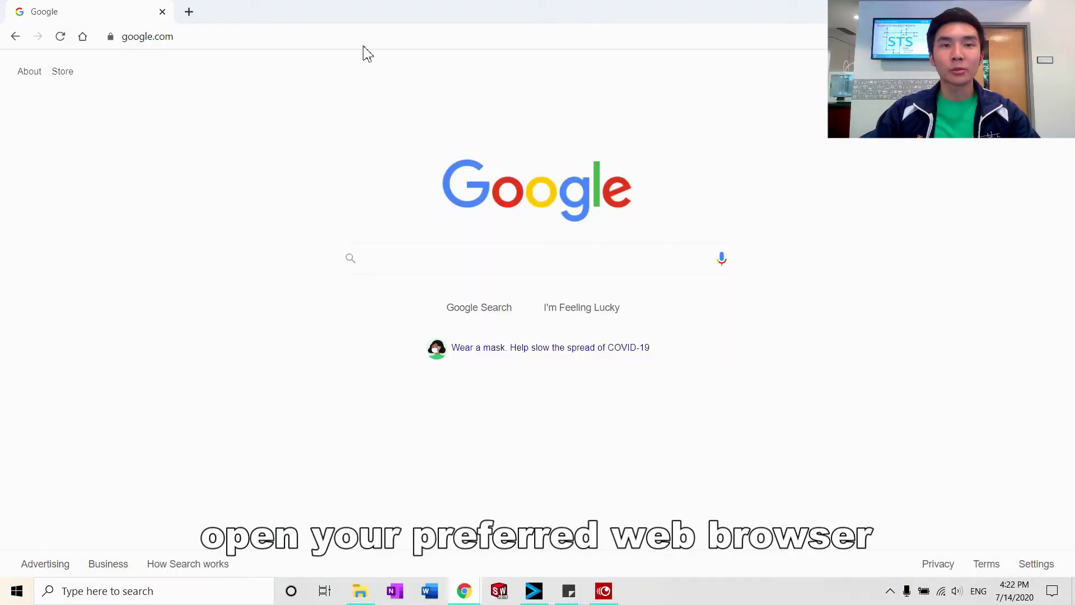
Step: Load portal.ip.wustl.edu, accept the use policy, and enter the WUSTL Key username and password
click(365, 37)
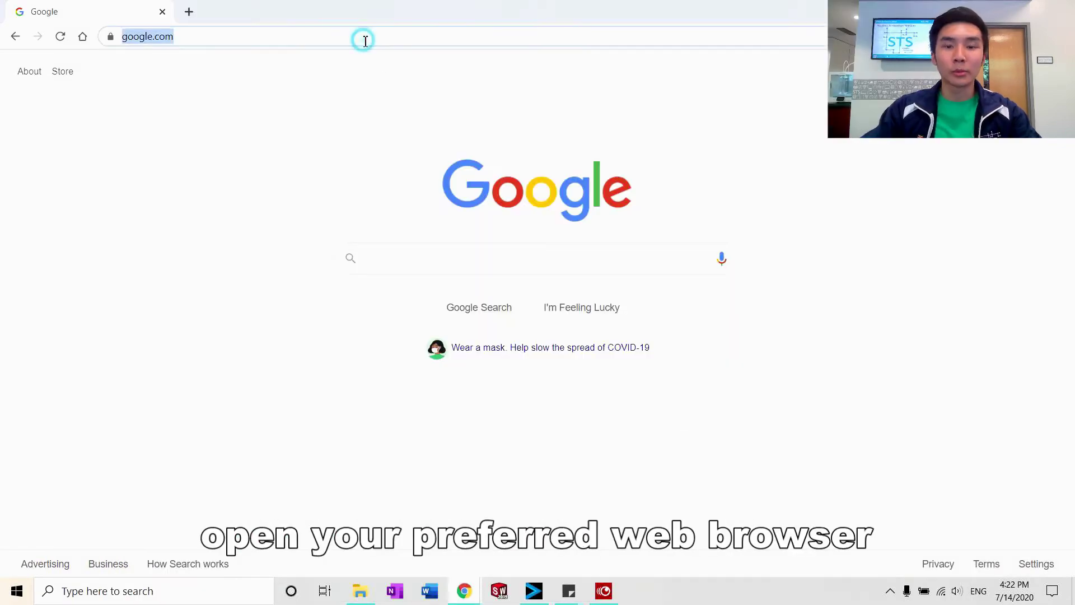
text(portal.ip)
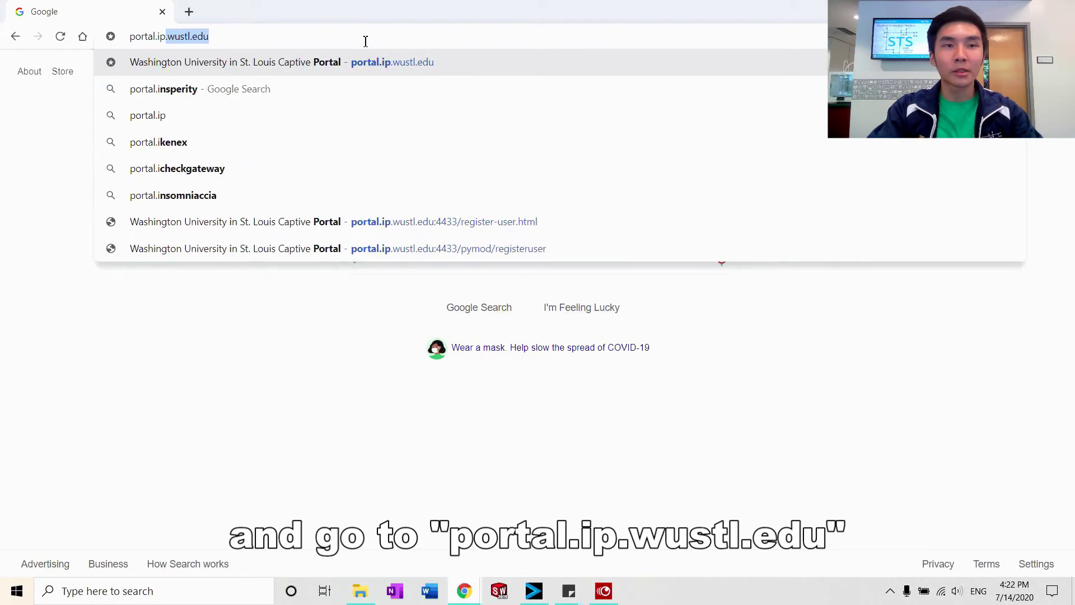
text(.wustl.edu)
key(Return)
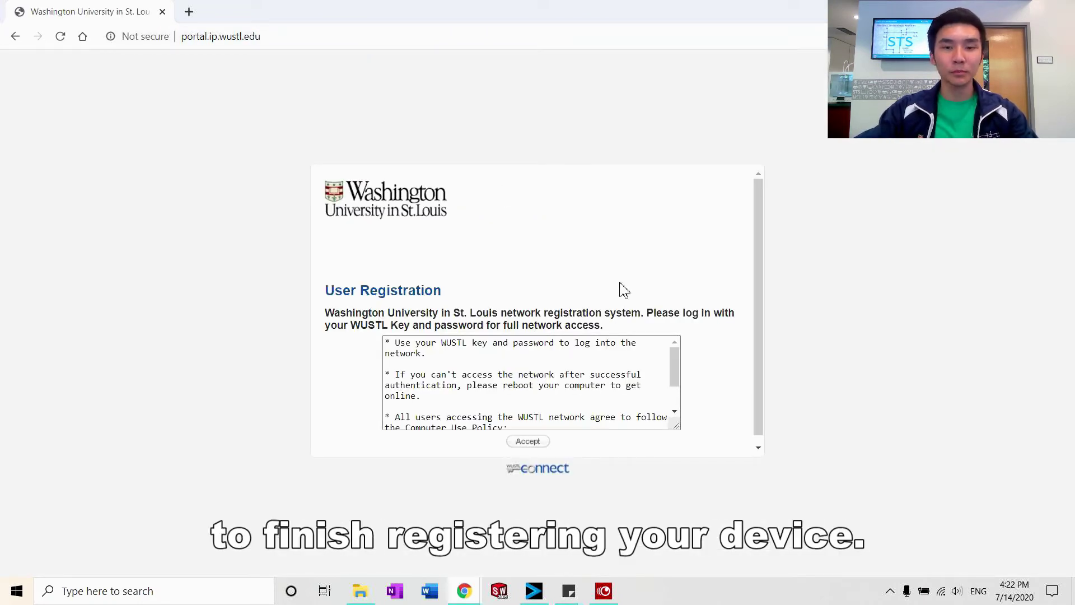
drag(675, 364, 675, 413)
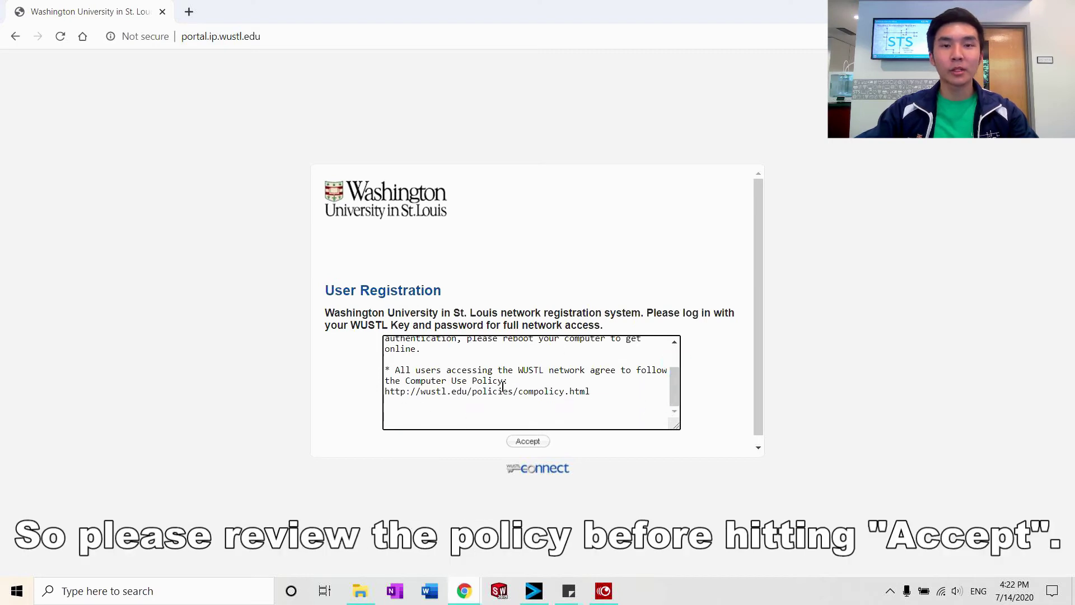
click(528, 441)
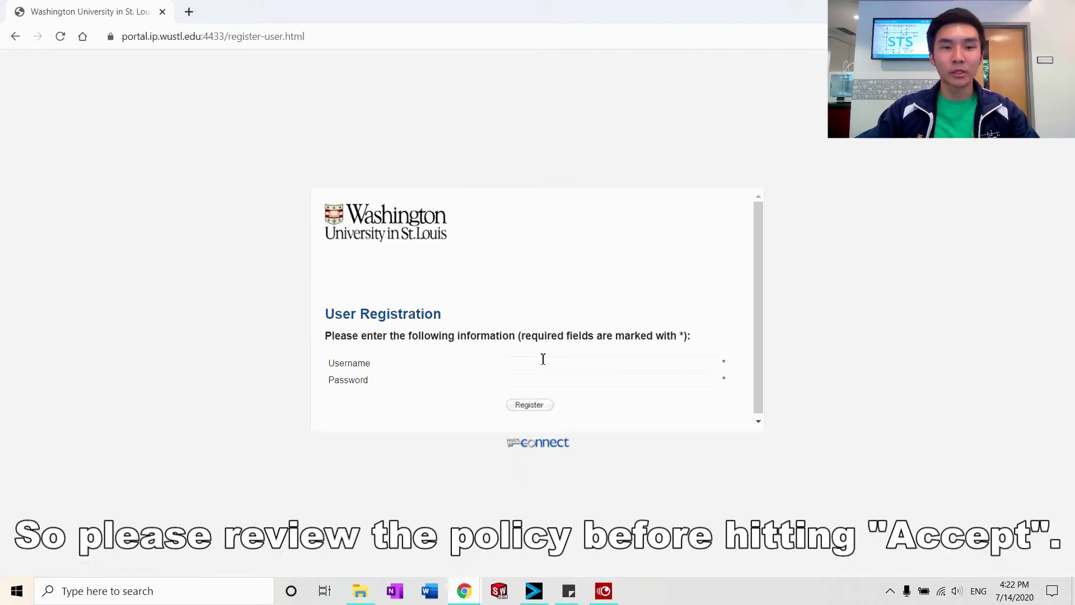
click(541, 366)
key(Tab)
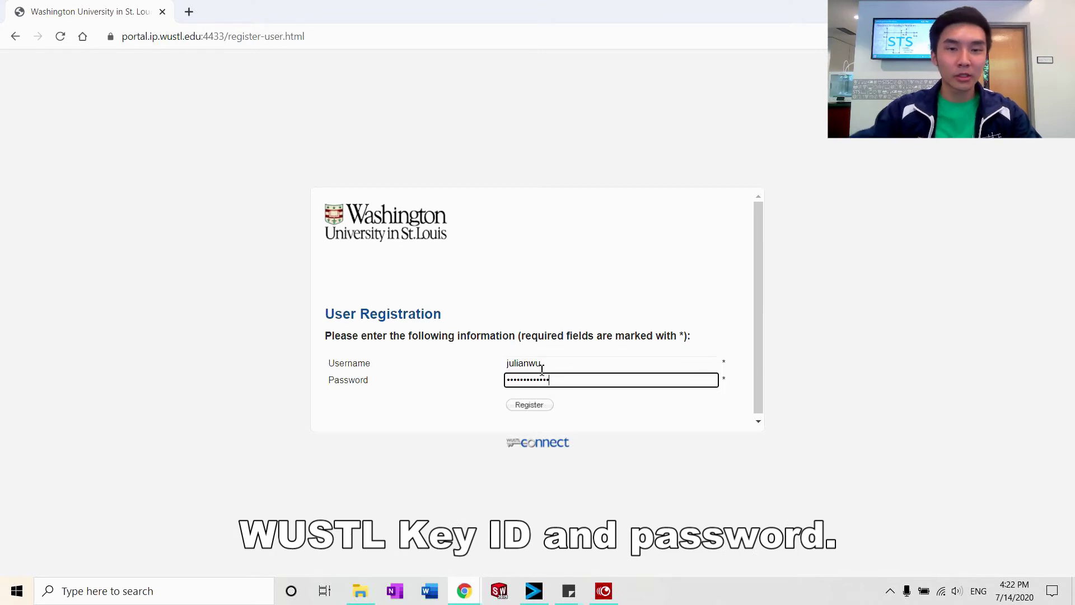
Step: Register the WUSTL Key credentials to reach the Registration Complete page
click(552, 406)
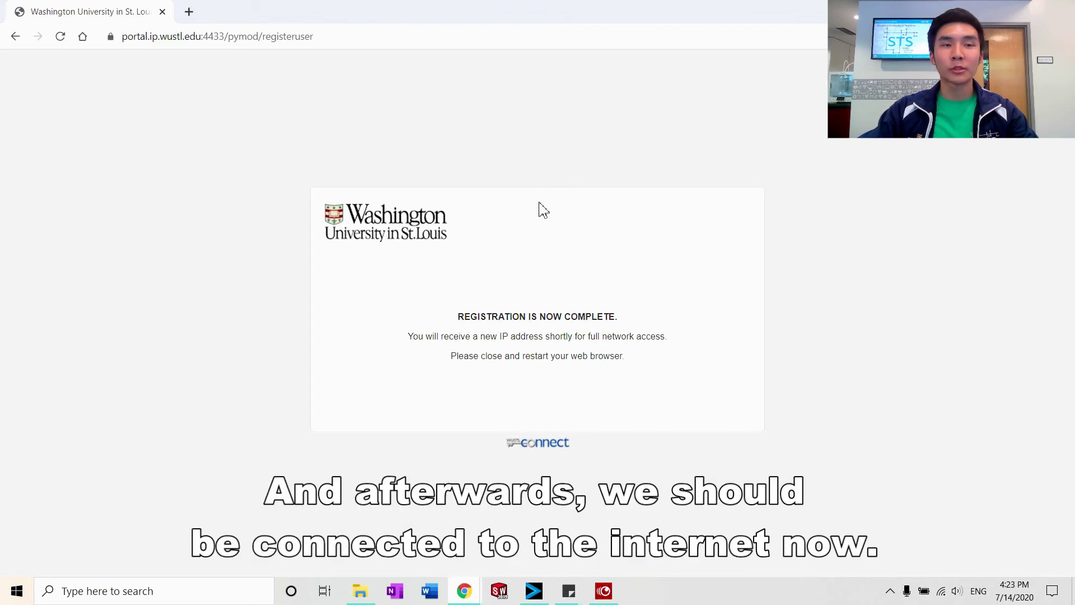
Step: Load wustl.edu in Chrome to test the new connection
click(441, 37)
text(wustl.edu)
key(Return)
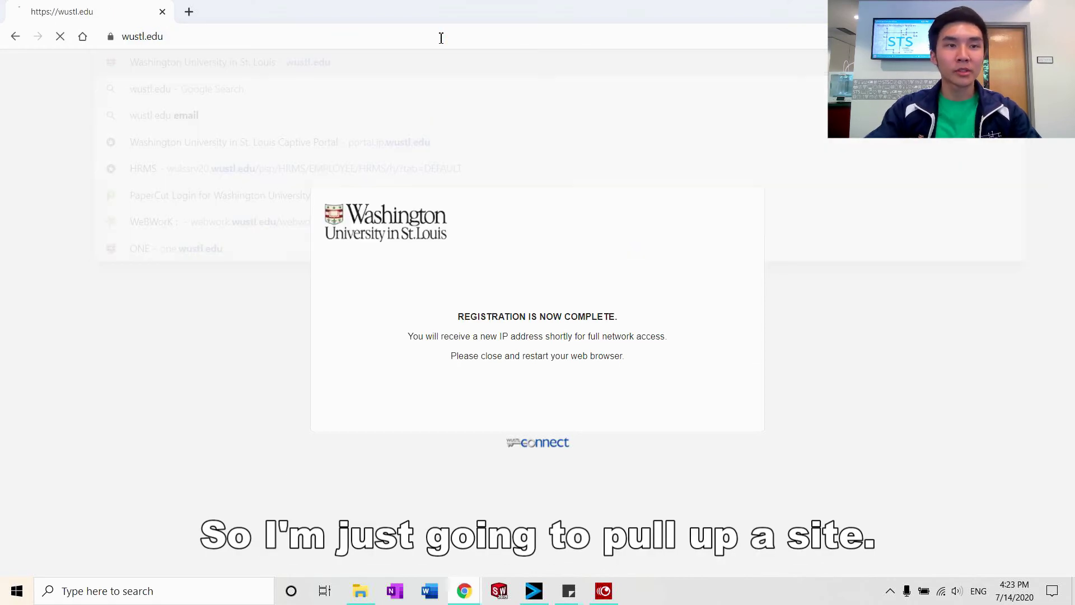